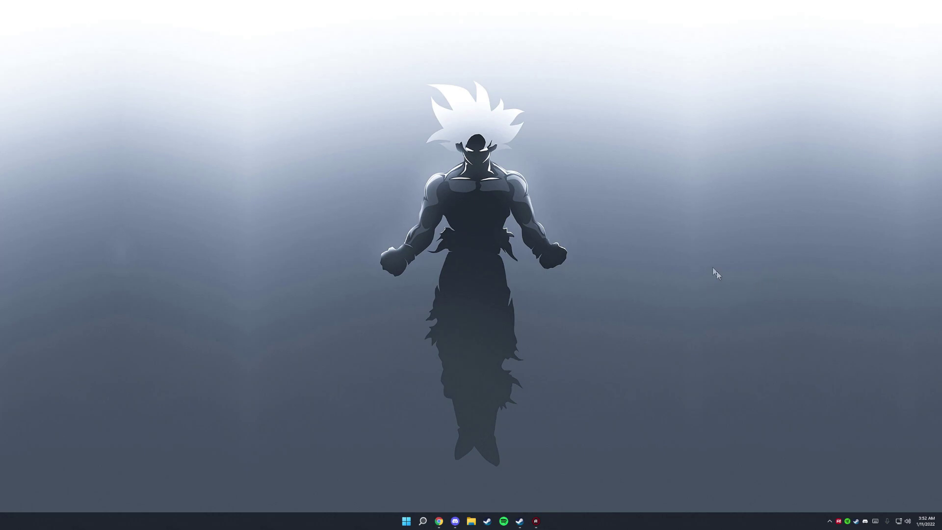
Go from the Project Zomboid library page in Steam to its Workshop community page.
{"action": "left_click", "coordinate": [520, 523]}
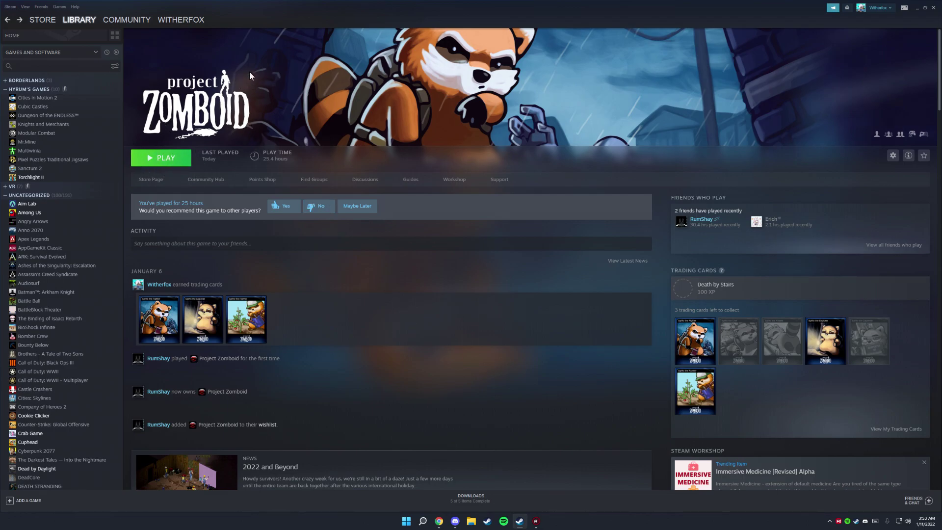
{"action": "scroll", "coordinate": [671, 139], "scroll_direction": "down", "scroll_amount": 1}
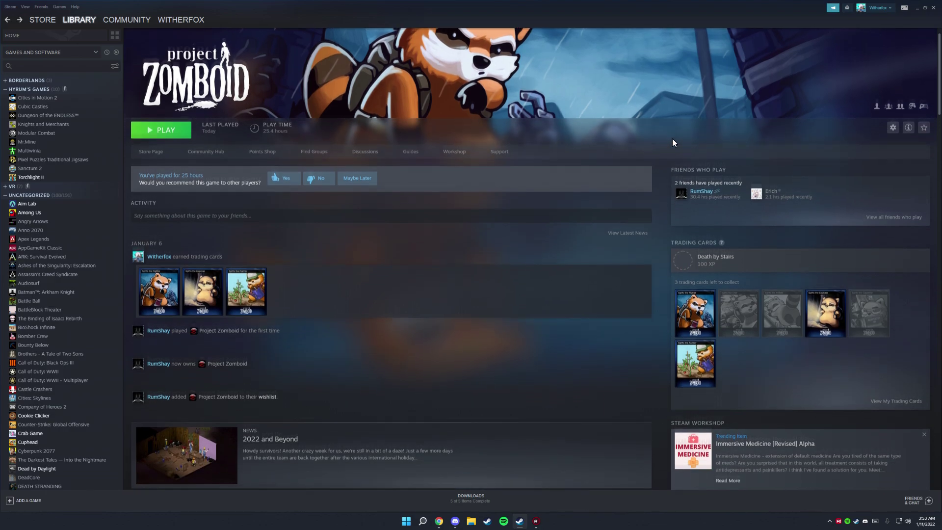
{"action": "scroll", "coordinate": [659, 149], "scroll_direction": "up", "scroll_amount": 1}
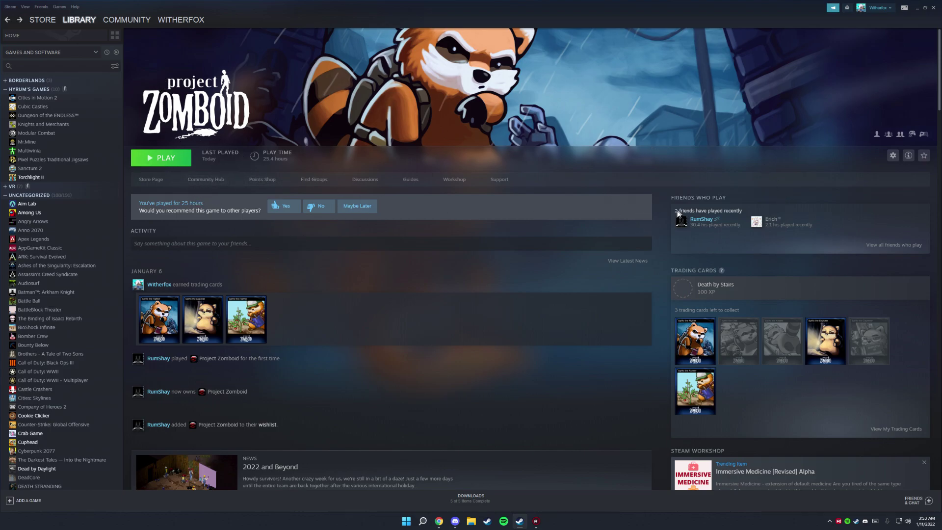
{"action": "scroll", "coordinate": [682, 278], "scroll_direction": "down", "scroll_amount": 1}
{"action": "scroll", "coordinate": [655, 247], "scroll_direction": "down", "scroll_amount": 2}
{"action": "scroll", "coordinate": [660, 230], "scroll_direction": "down", "scroll_amount": 1}
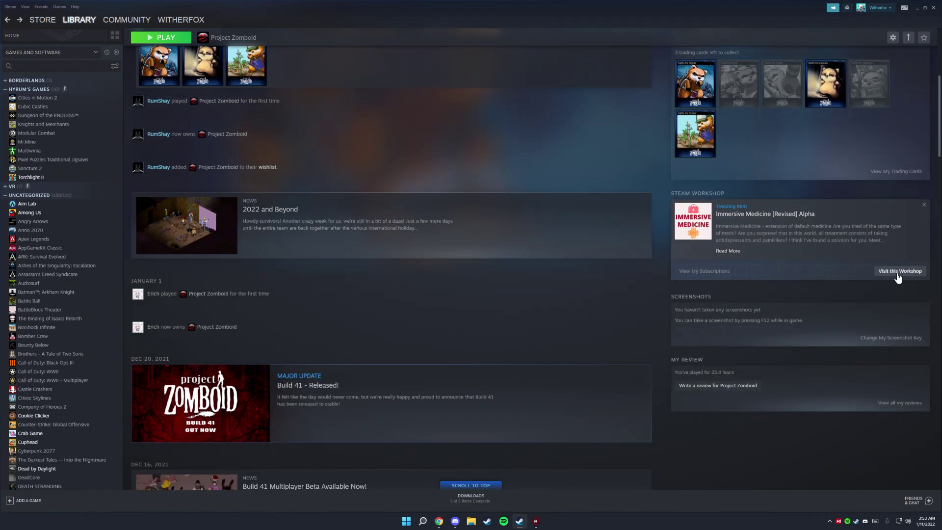
{"action": "scroll", "coordinate": [884, 280], "scroll_direction": "up", "scroll_amount": 4}
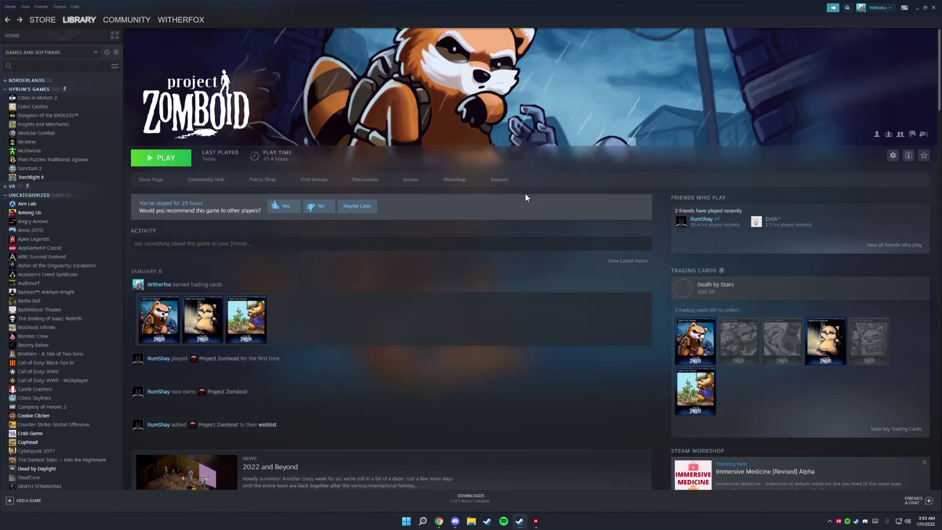
{"action": "left_click", "coordinate": [455, 182]}
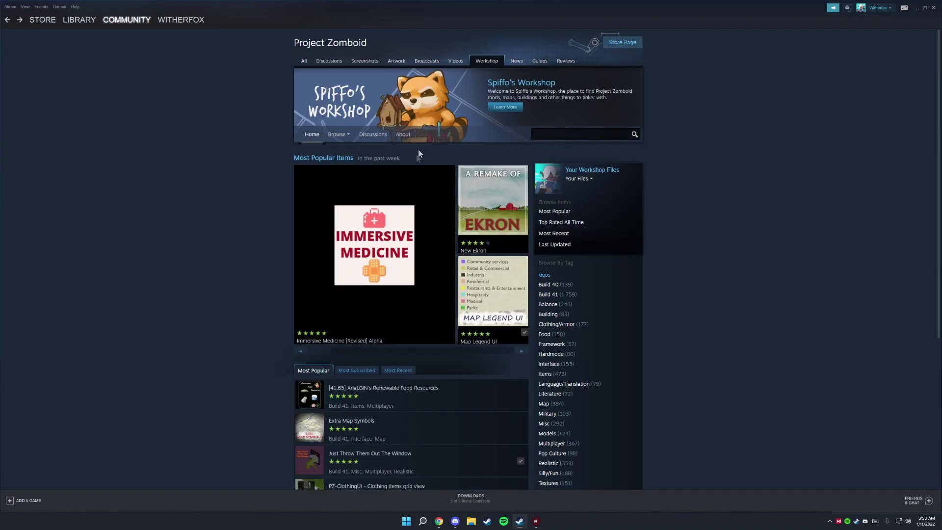
{"action": "scroll", "coordinate": [741, 211], "scroll_direction": "down", "scroll_amount": 1}
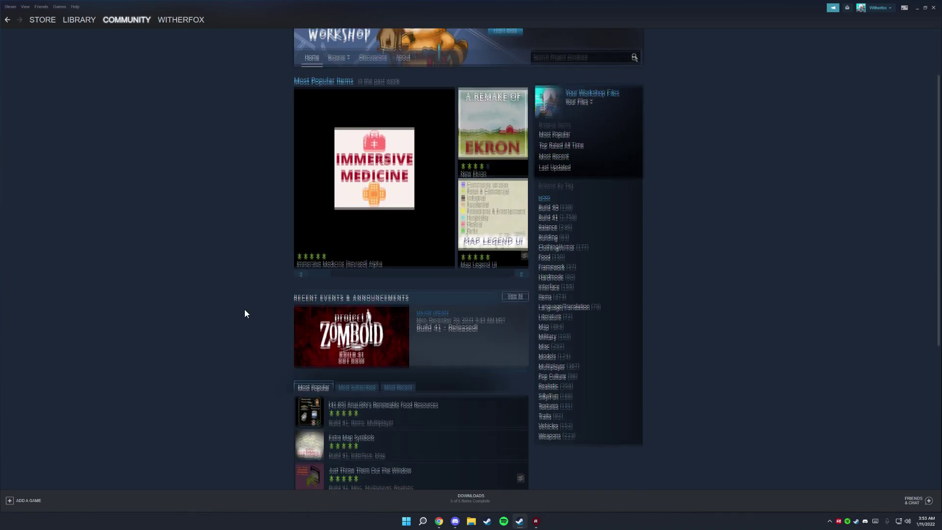
{"action": "scroll", "coordinate": [243, 307], "scroll_direction": "down", "scroll_amount": 1}
{"action": "scroll", "coordinate": [241, 309], "scroll_direction": "up", "scroll_amount": 1}
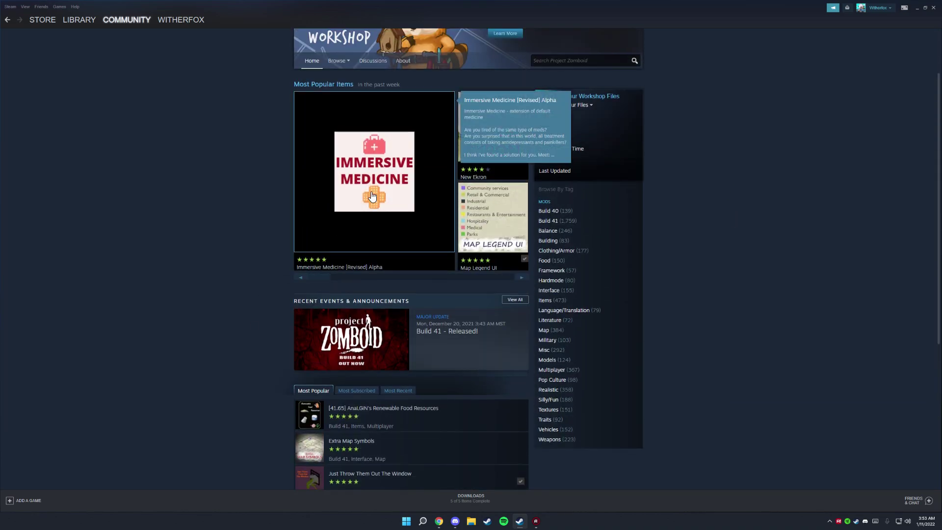
Subscribe to Immersive Medicine [Revised] Alpha, then go back to the library and launch Project Zomboid.
{"action": "left_click", "coordinate": [373, 206]}
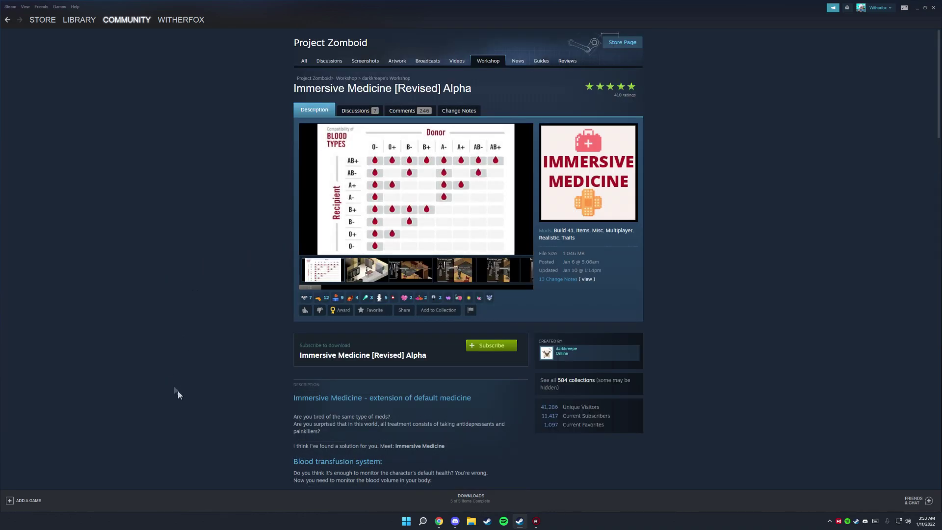
{"action": "left_click", "coordinate": [481, 346]}
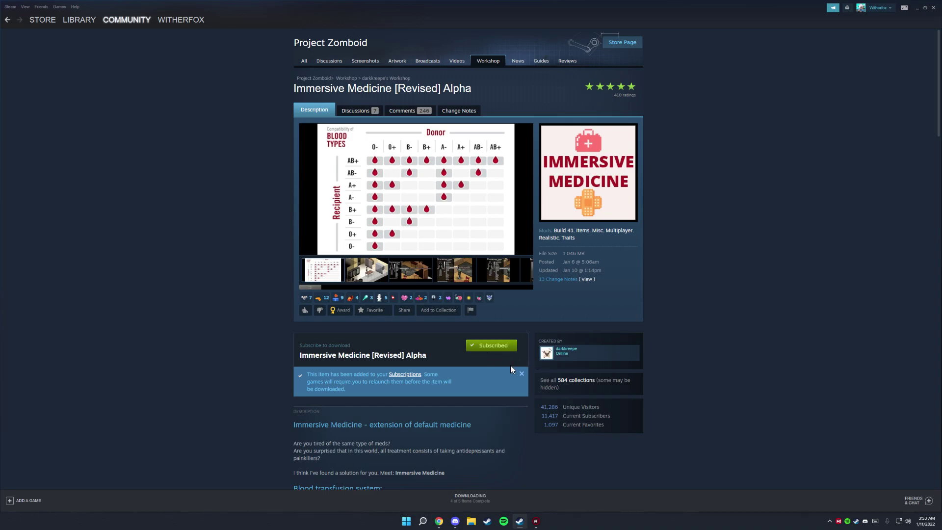
{"action": "left_click", "coordinate": [521, 373]}
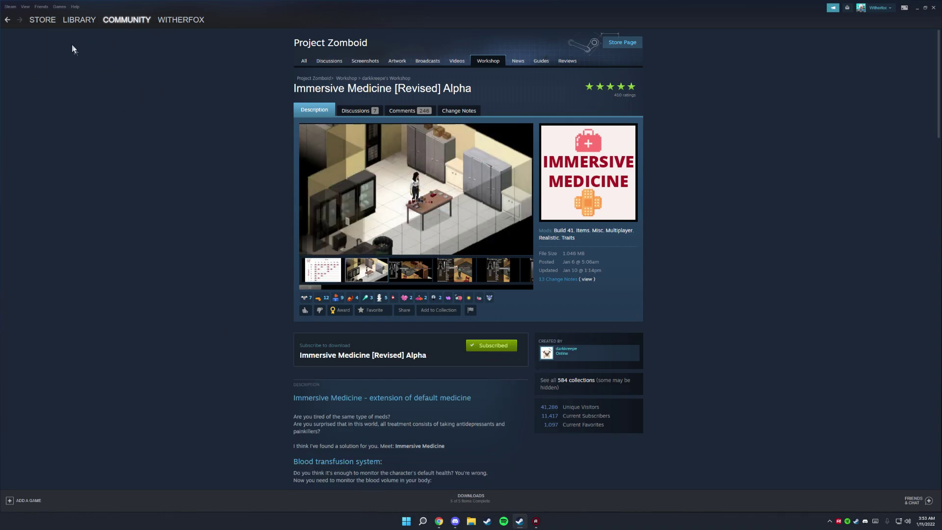
{"action": "key", "text": "alt+Left"}
{"action": "key", "text": "alt+Left"}
{"action": "key", "text": "alt+Left"}
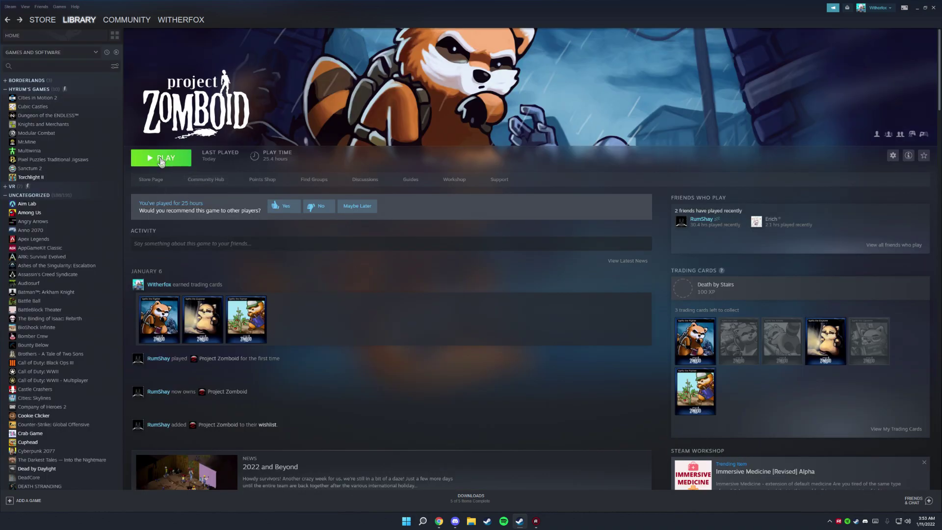
{"action": "left_click", "coordinate": [162, 161]}
Start the game, open MODS past the About Mods notice, and select Immersive Medicine.
{"action": "left_click", "coordinate": [480, 283]}
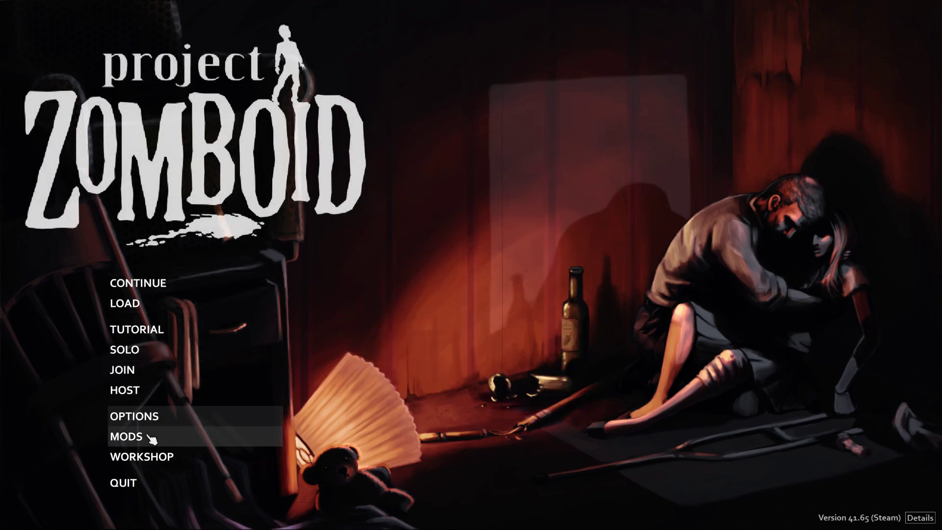
{"action": "left_click", "coordinate": [151, 438]}
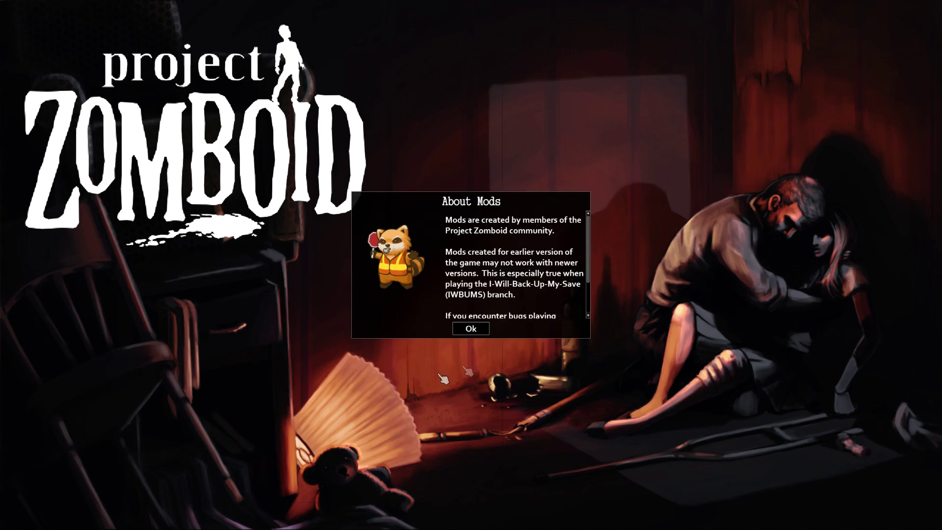
{"action": "scroll", "coordinate": [503, 291], "scroll_direction": "down", "scroll_amount": 2}
{"action": "scroll", "coordinate": [508, 286], "scroll_direction": "up", "scroll_amount": 2}
{"action": "left_click", "coordinate": [487, 330]}
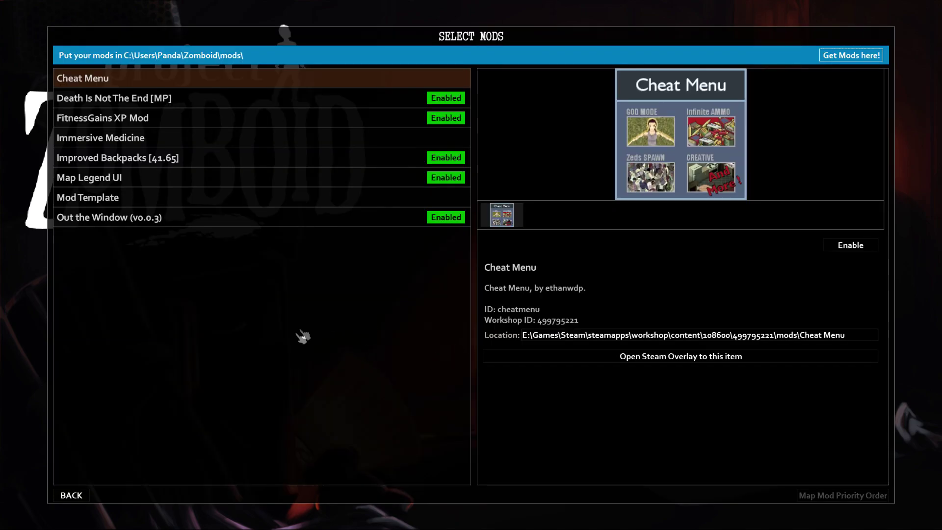
{"action": "mouse_move", "coordinate": [221, 138]}
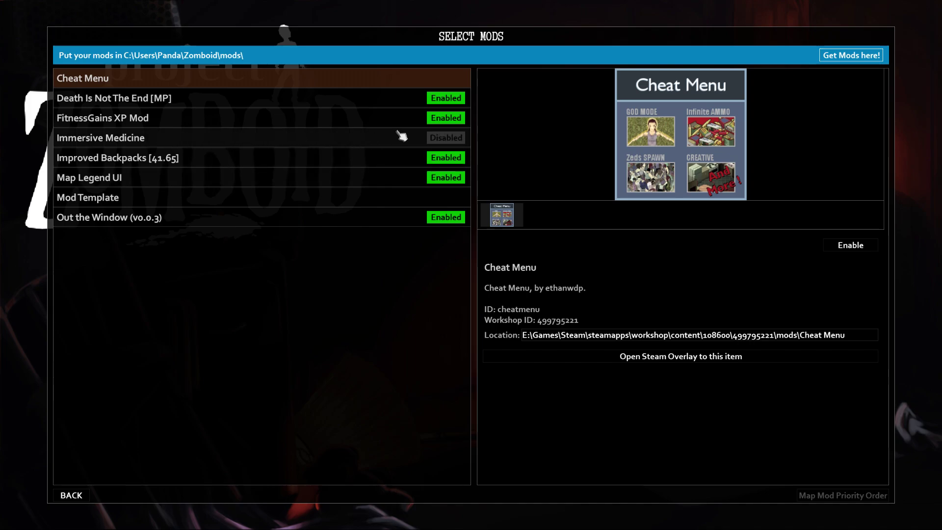
{"action": "left_click", "coordinate": [117, 140]}
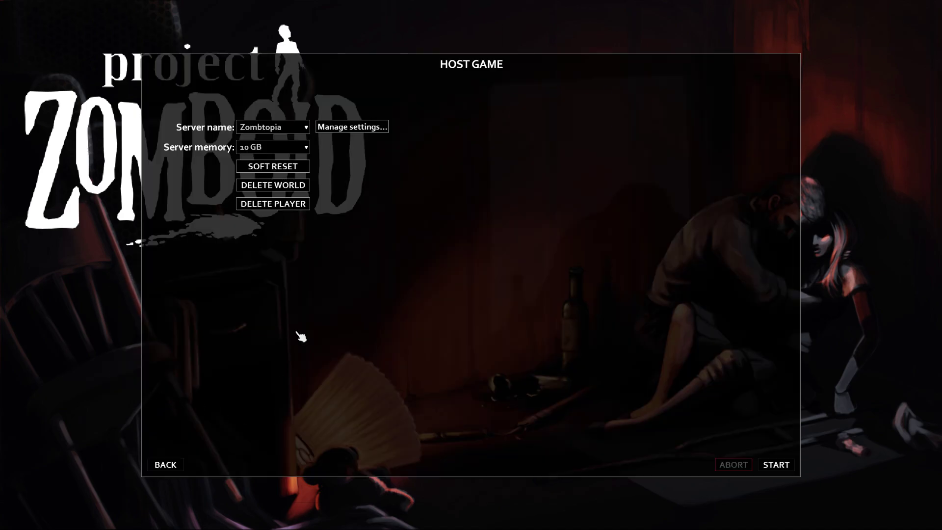
Open the server settings manager and start editing Zombtopia's settings.
{"action": "left_click", "coordinate": [342, 131]}
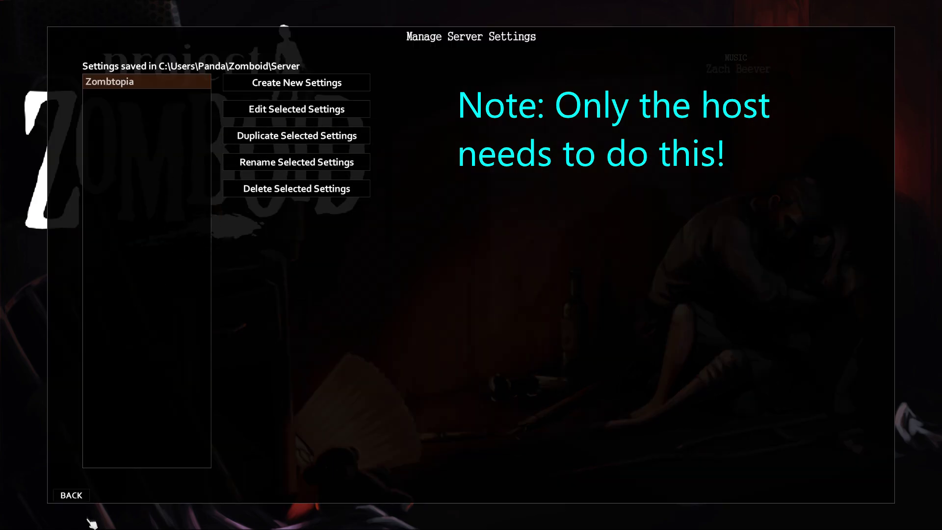
{"action": "left_click", "coordinate": [86, 493]}
{"action": "left_click", "coordinate": [362, 131]}
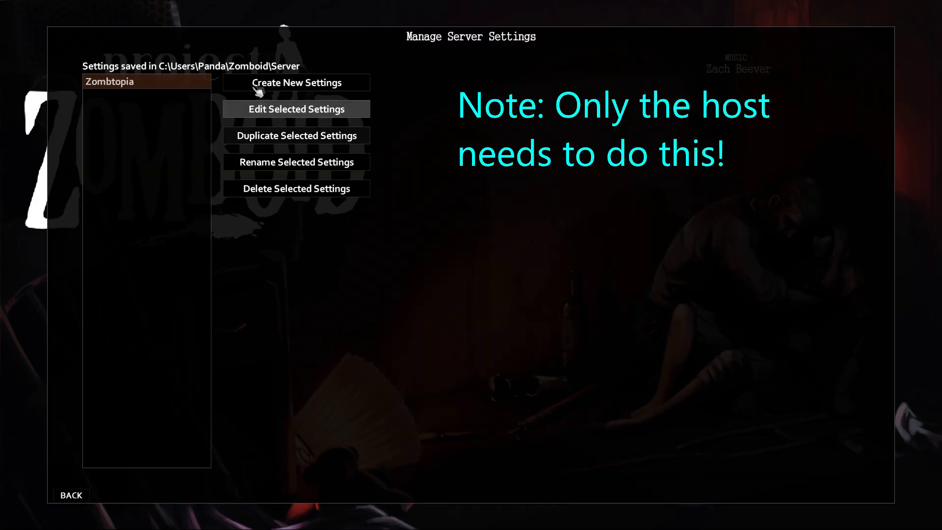
{"action": "left_click", "coordinate": [290, 111]}
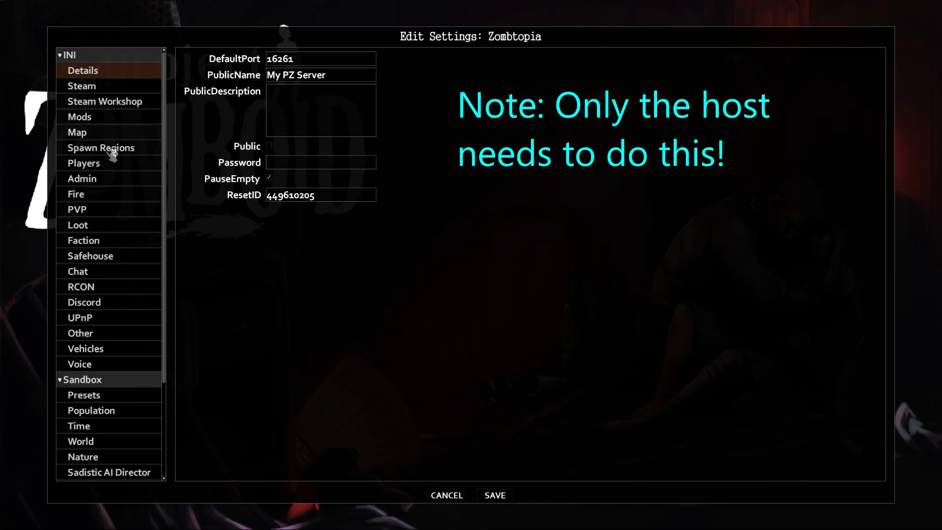
Under Steam Workshop, add Immersive Medicine [Revised] Alpha from the installed items and save.
{"action": "left_click", "coordinate": [117, 103]}
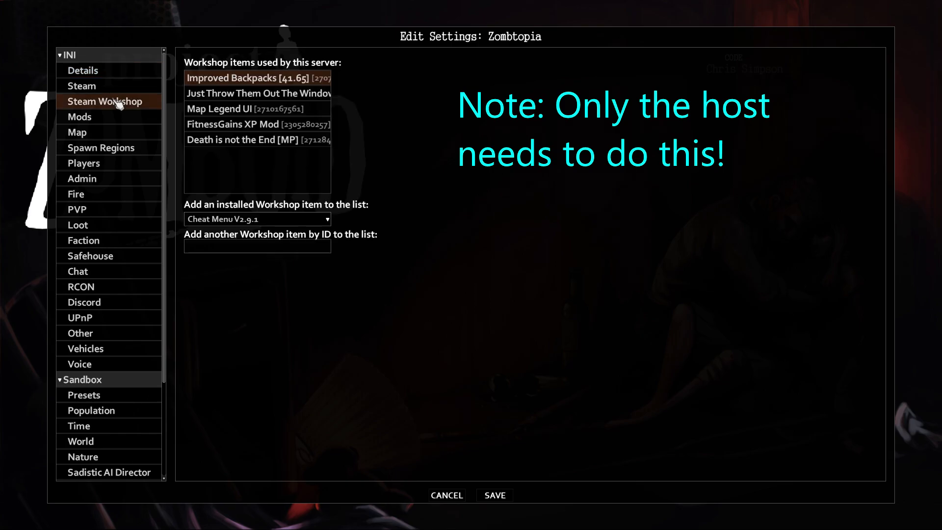
{"action": "left_click", "coordinate": [276, 221]}
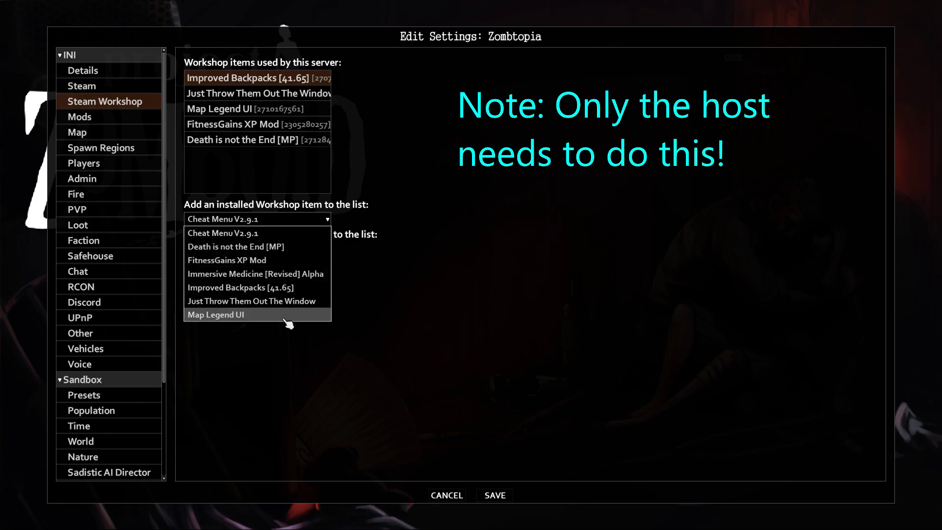
{"action": "left_click", "coordinate": [269, 276]}
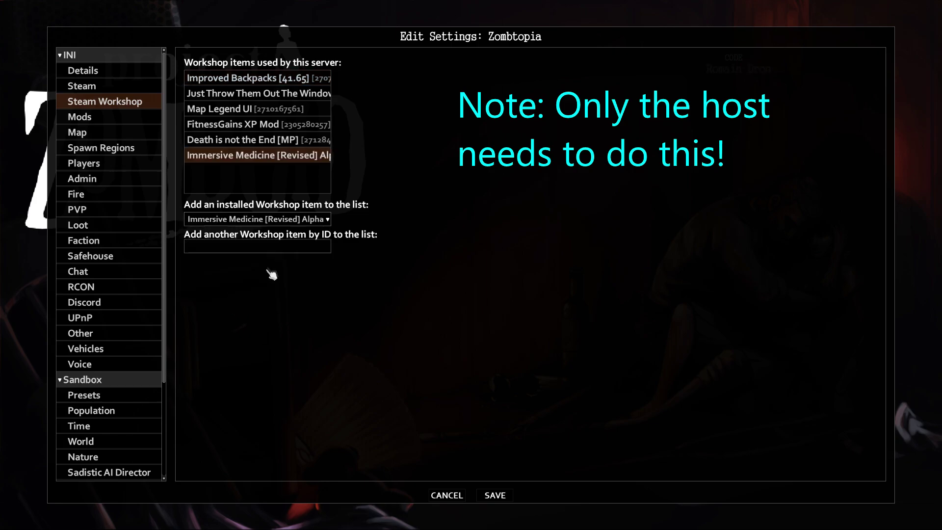
{"action": "left_click", "coordinate": [495, 495]}
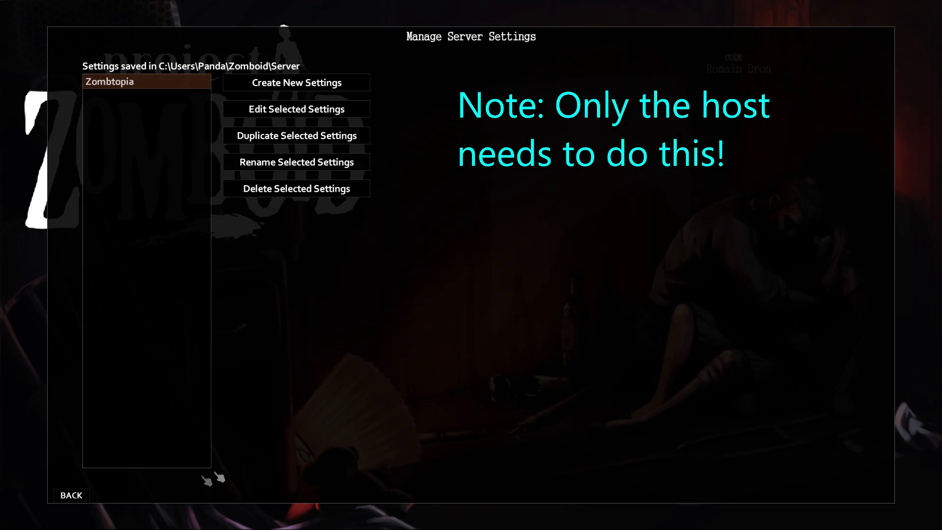
Leave Manage Server Settings and return to the Host Game screen.
{"action": "left_click", "coordinate": [72, 495]}
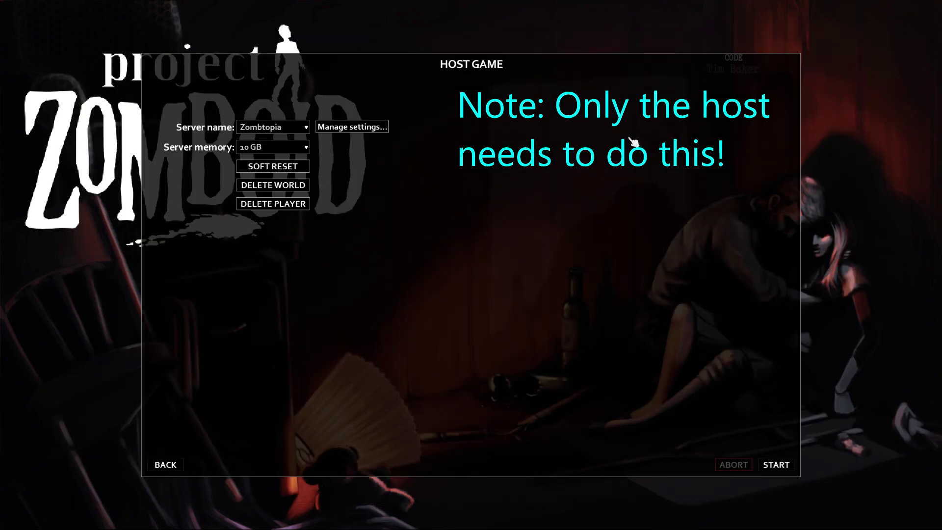